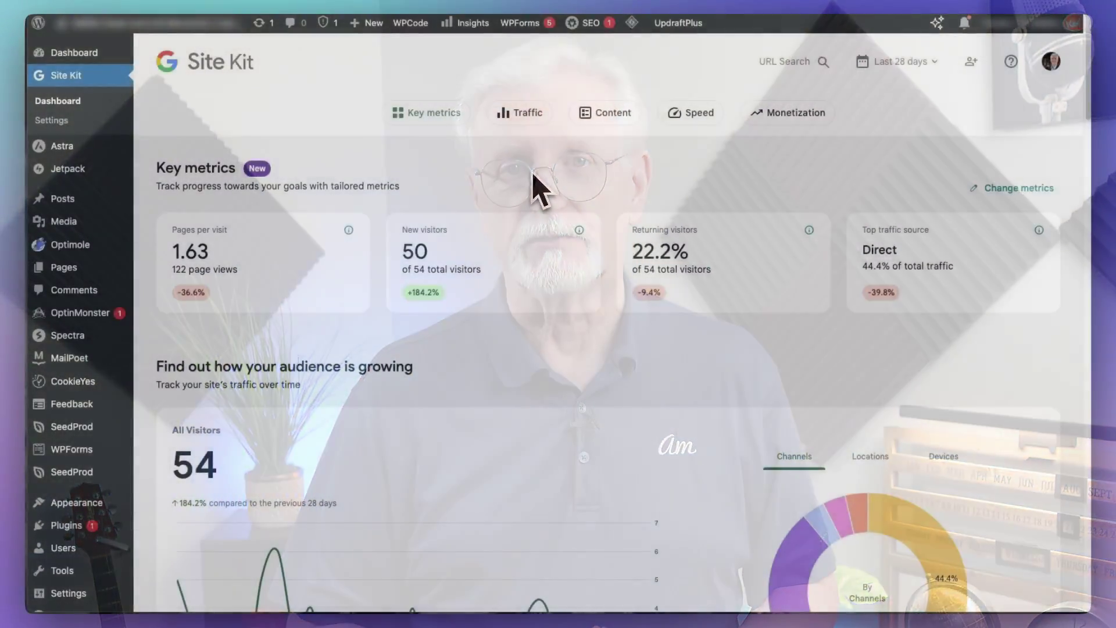
# Step: Switch the Site Kit dashboard to its Traffic report showing 54 visitors over 28 days
pyautogui.click(525, 116)
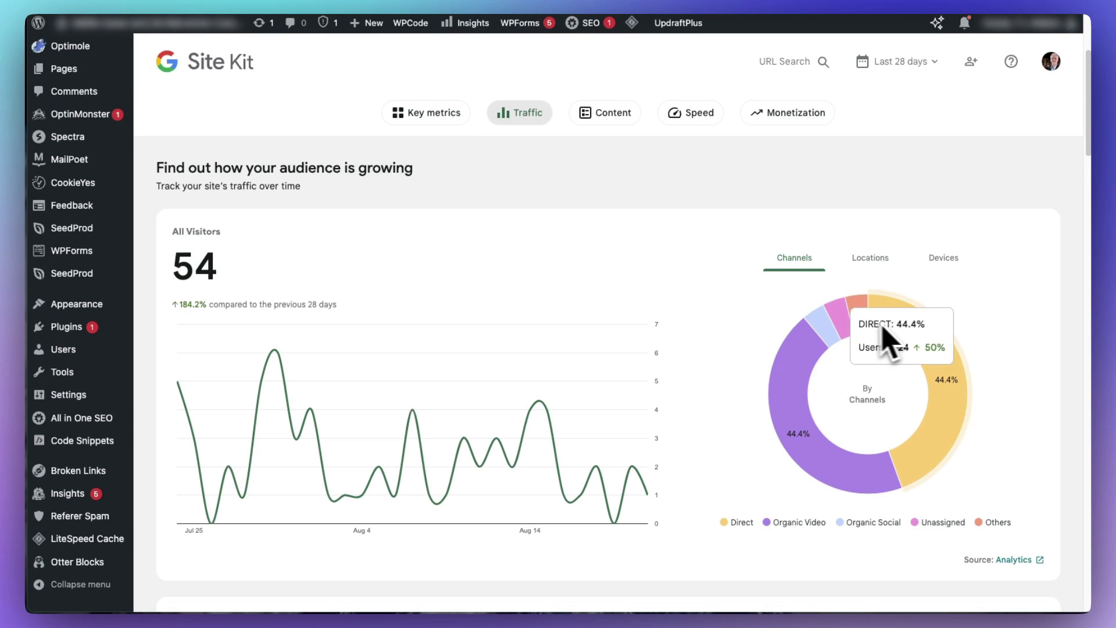
# Step: Break the All Visitors donut chart down by Locations, then by Devices
pyautogui.click(879, 262)
pyautogui.click(924, 262)
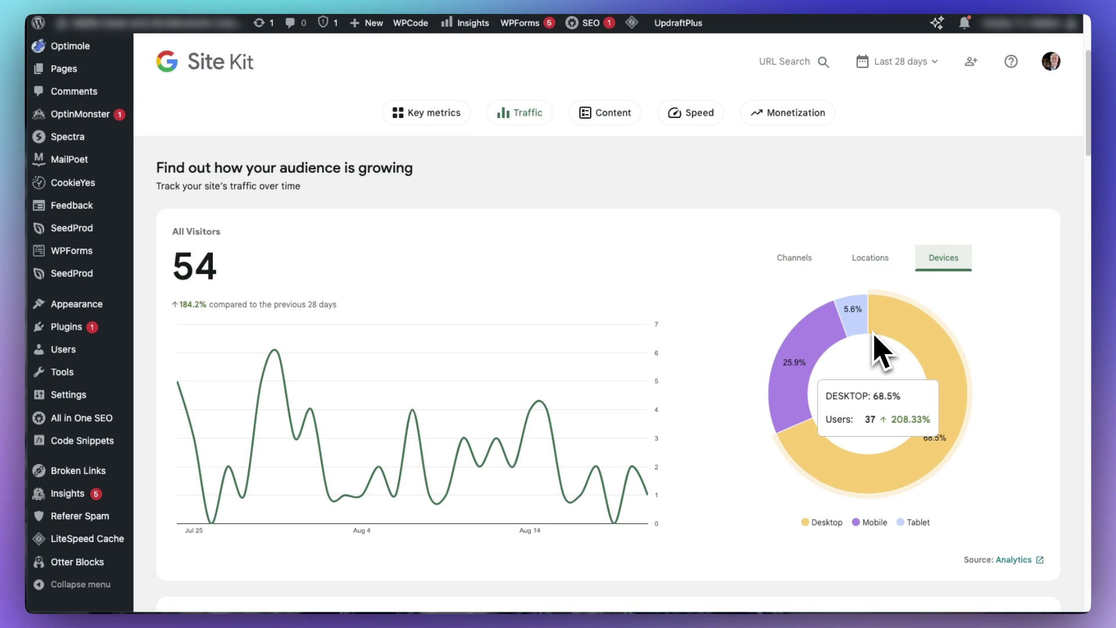
pyautogui.scroll(-5, 1023, 352)
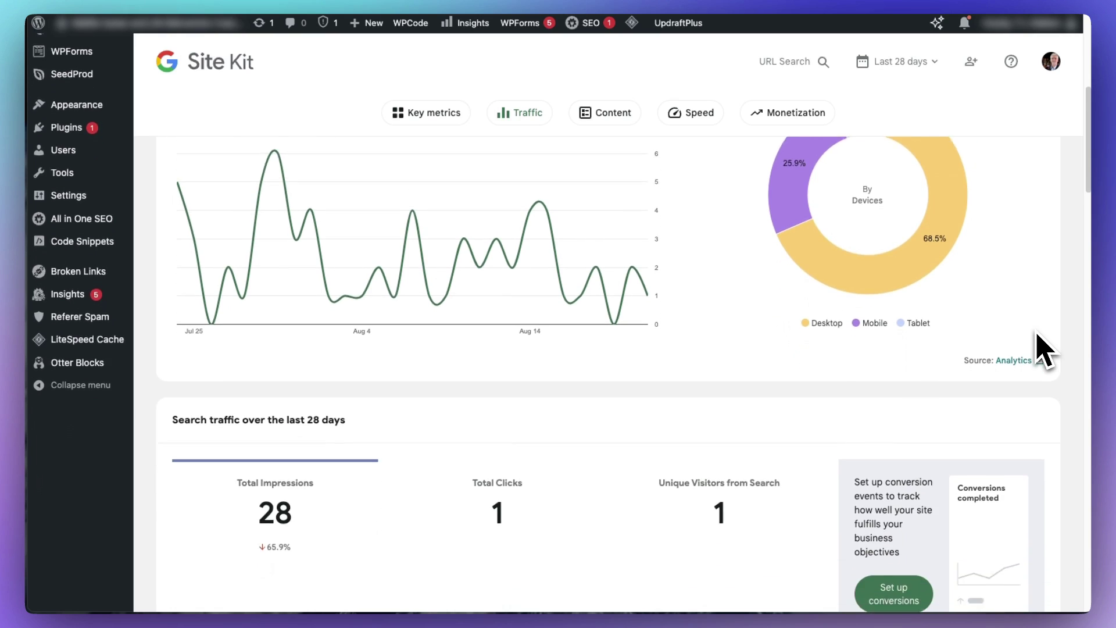
pyautogui.scroll(-3, 1044, 352)
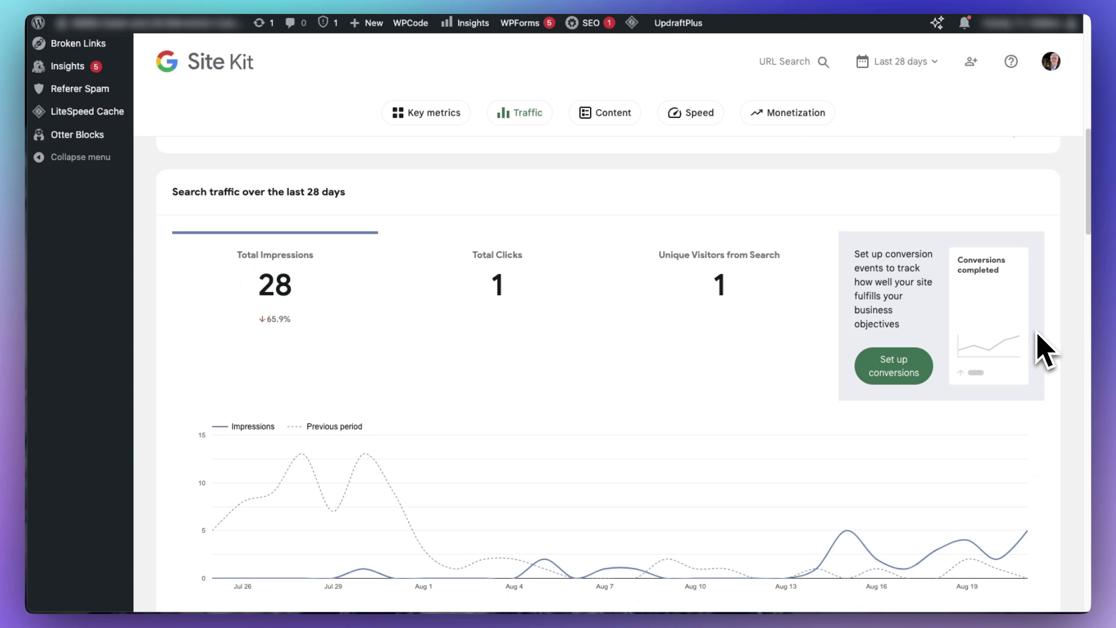
# Step: Scroll through the Search traffic figures down to the Top search queries table
pyautogui.scroll(-3, 1044, 351)
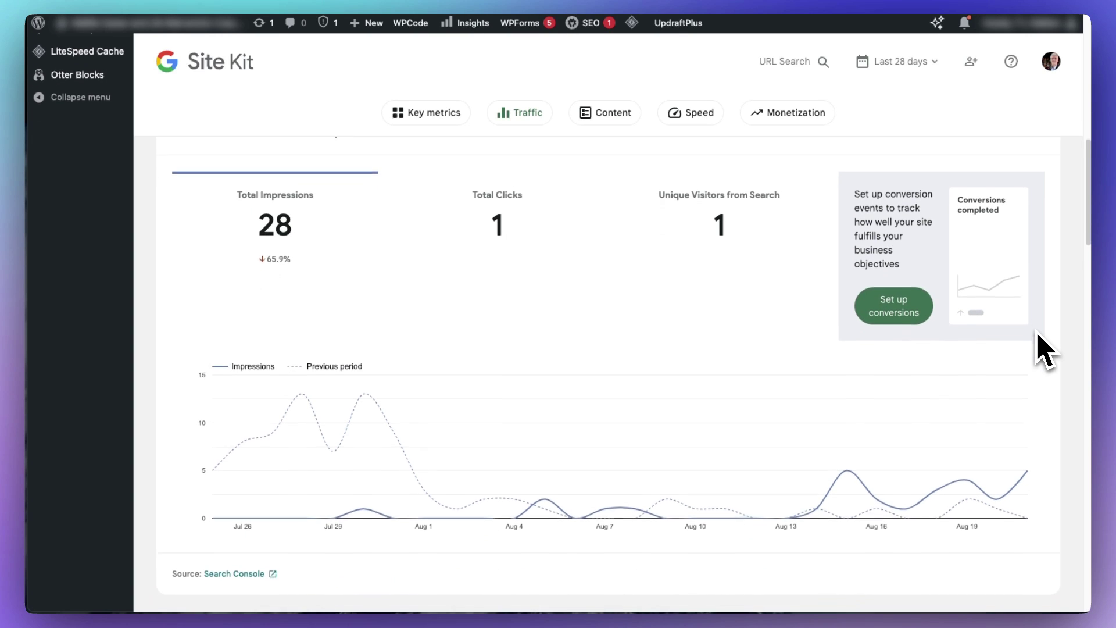
pyautogui.scroll(-3, 1044, 352)
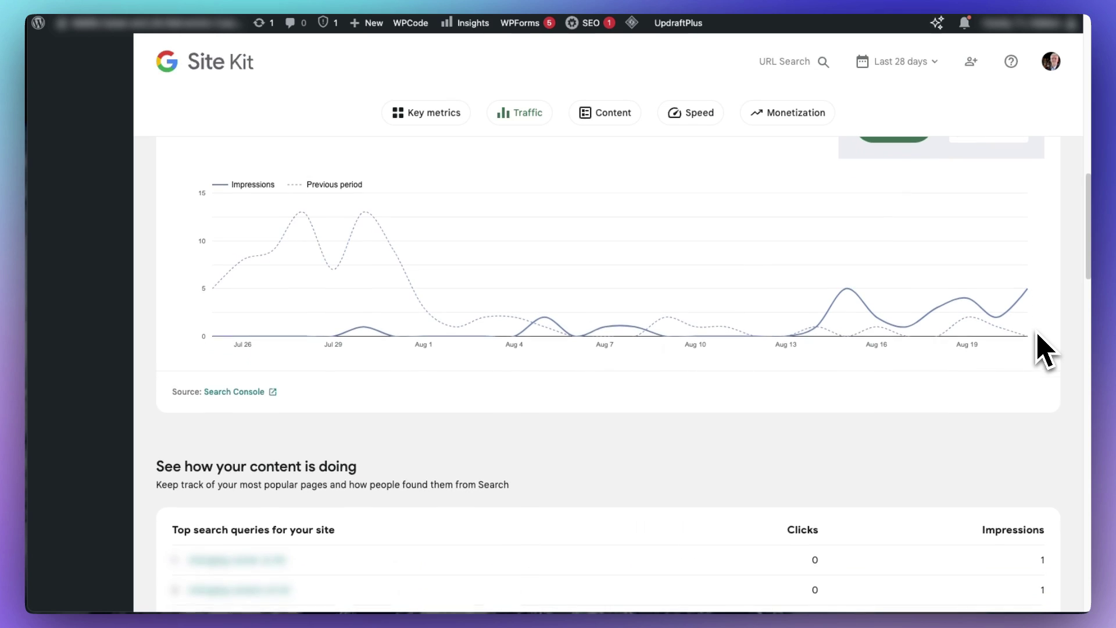
pyautogui.scroll(-3, 1044, 352)
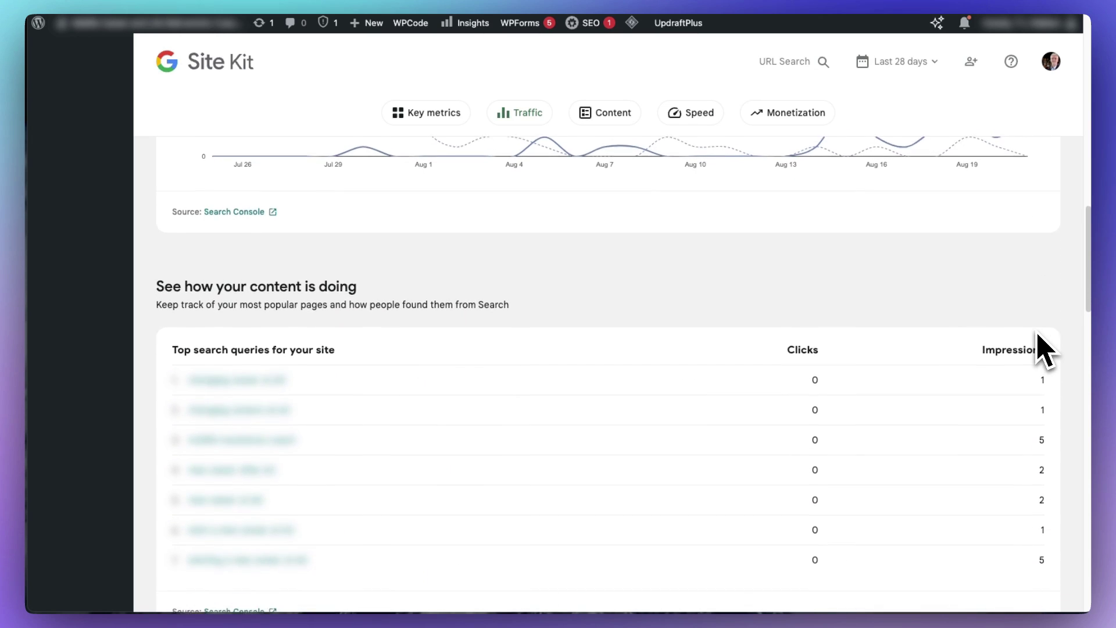
pyautogui.scroll(-1, 1044, 352)
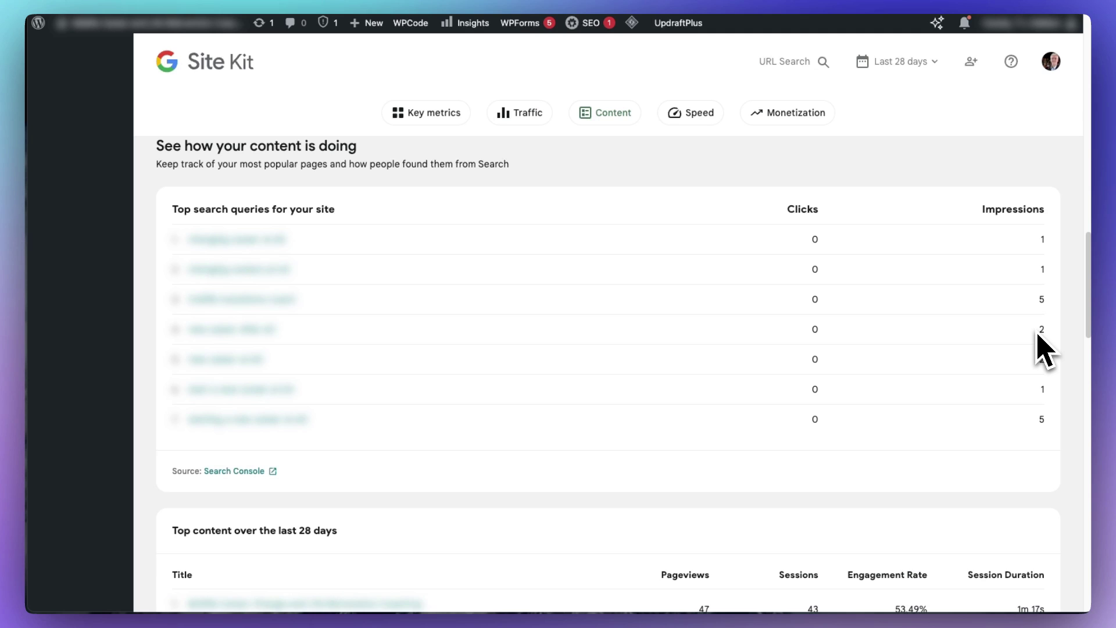
# Step: Scroll past Top content to the 'Find out how visitors experience your site' speed section
pyautogui.scroll(-4, 1044, 351)
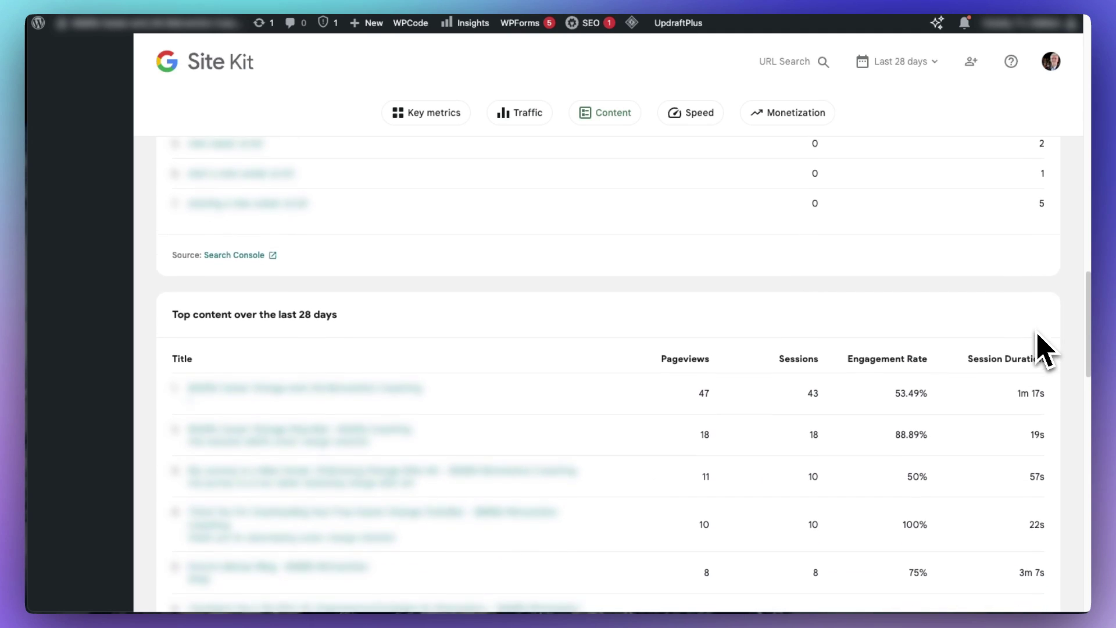
pyautogui.scroll(-3, 1044, 352)
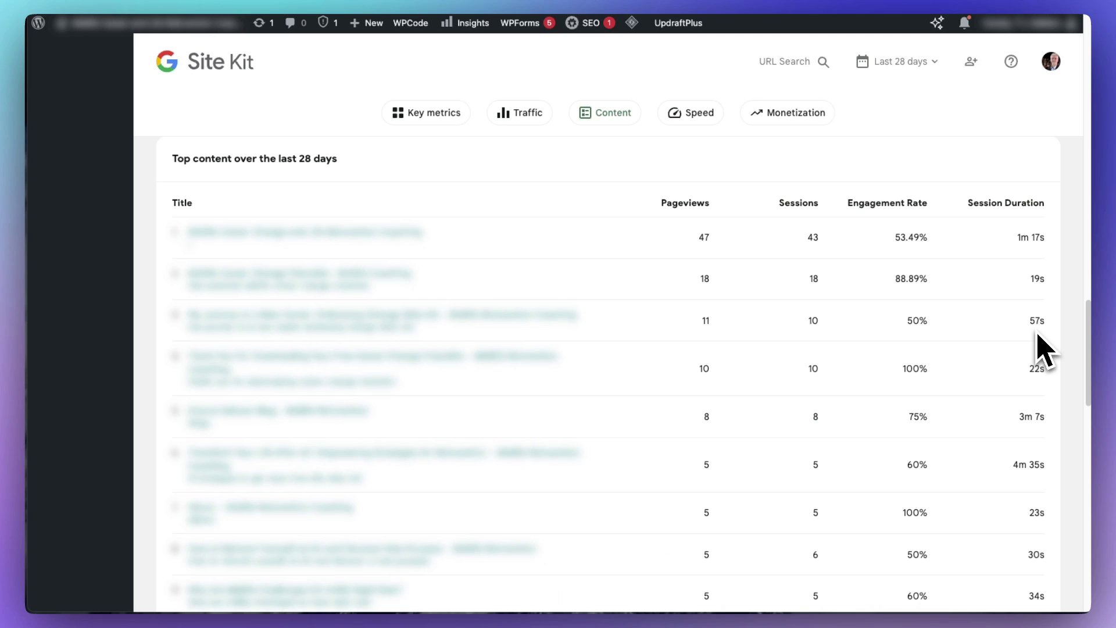
pyautogui.scroll(-7, 1045, 351)
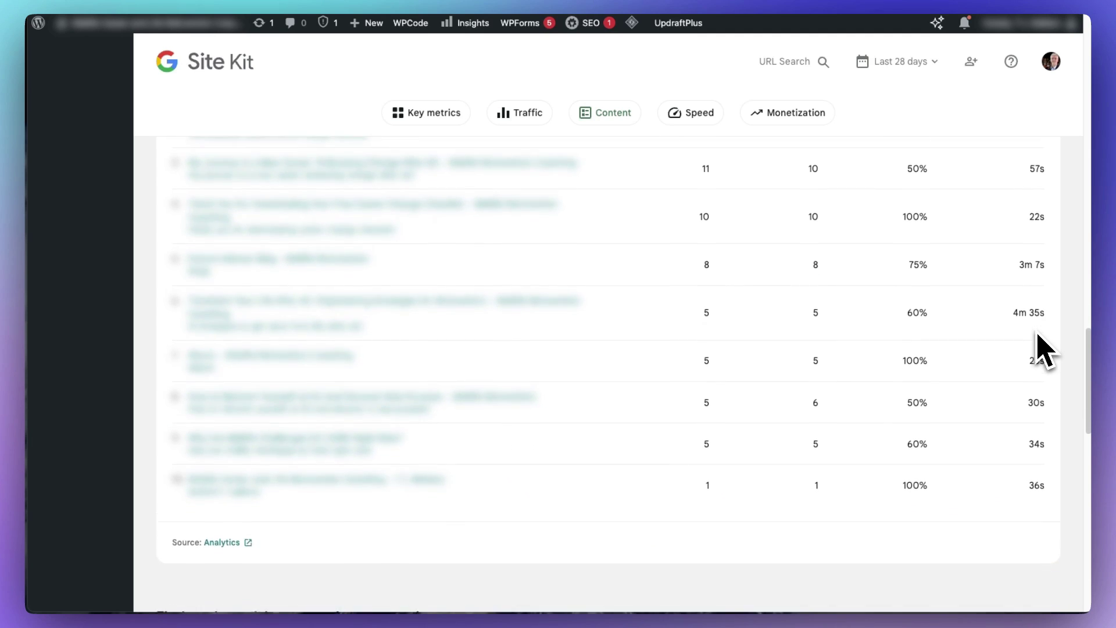
pyautogui.scroll(-4, 1044, 352)
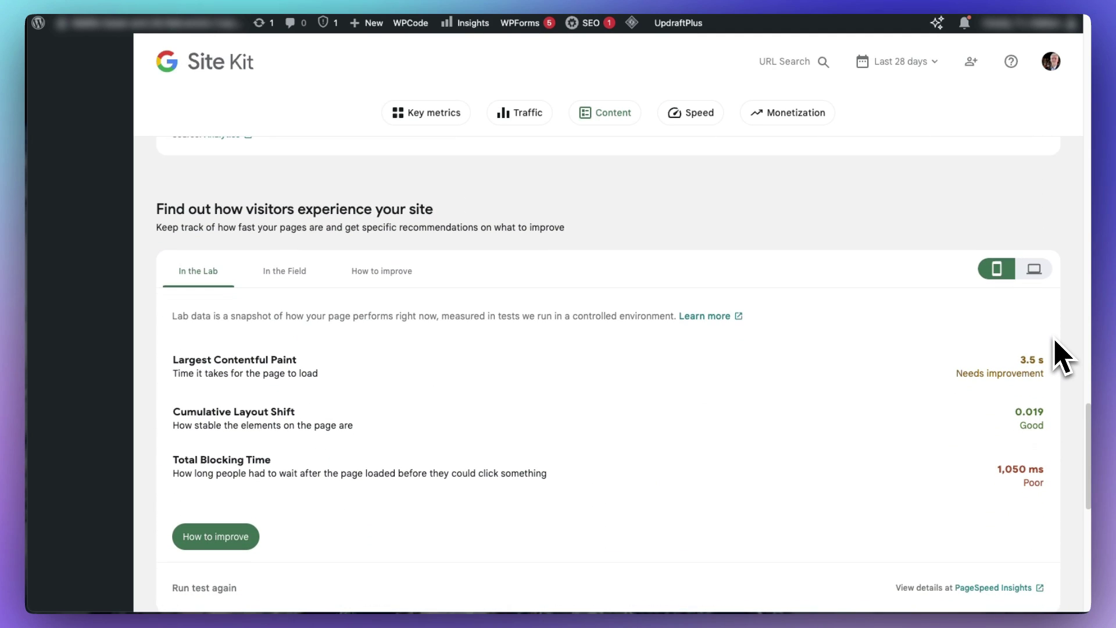
pyautogui.scroll(-6, 1055, 343)
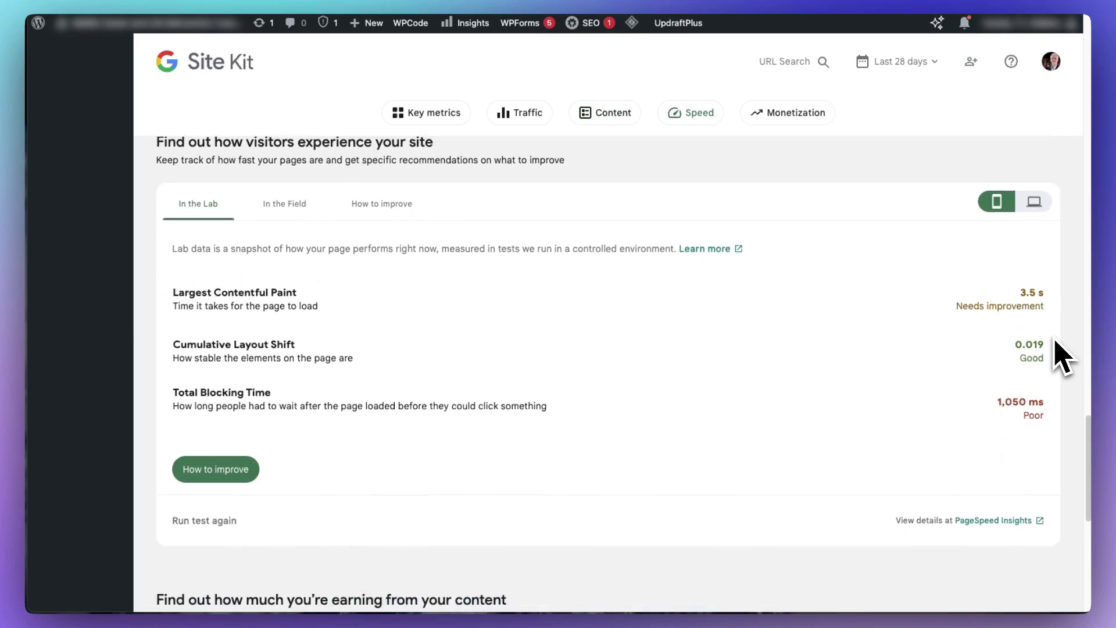
pyautogui.scroll(-4, 1062, 358)
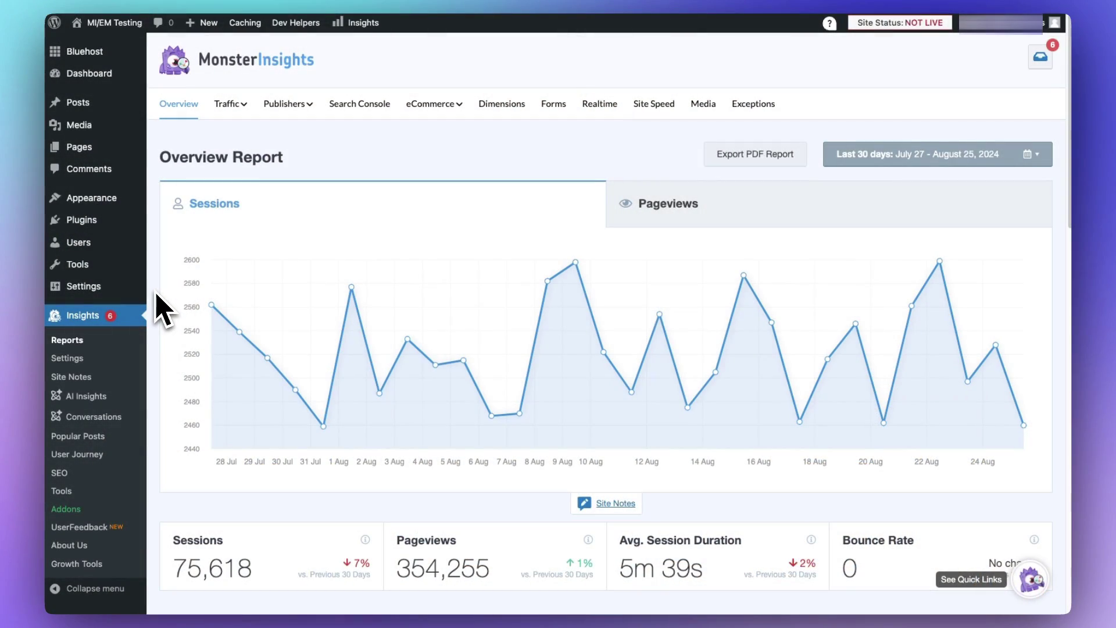
# Step: Scroll through the Top 10 Countries, Top 10 Referrals and Top Posts/Pages tables on the Overview report
pyautogui.scroll(-5, 162, 309)
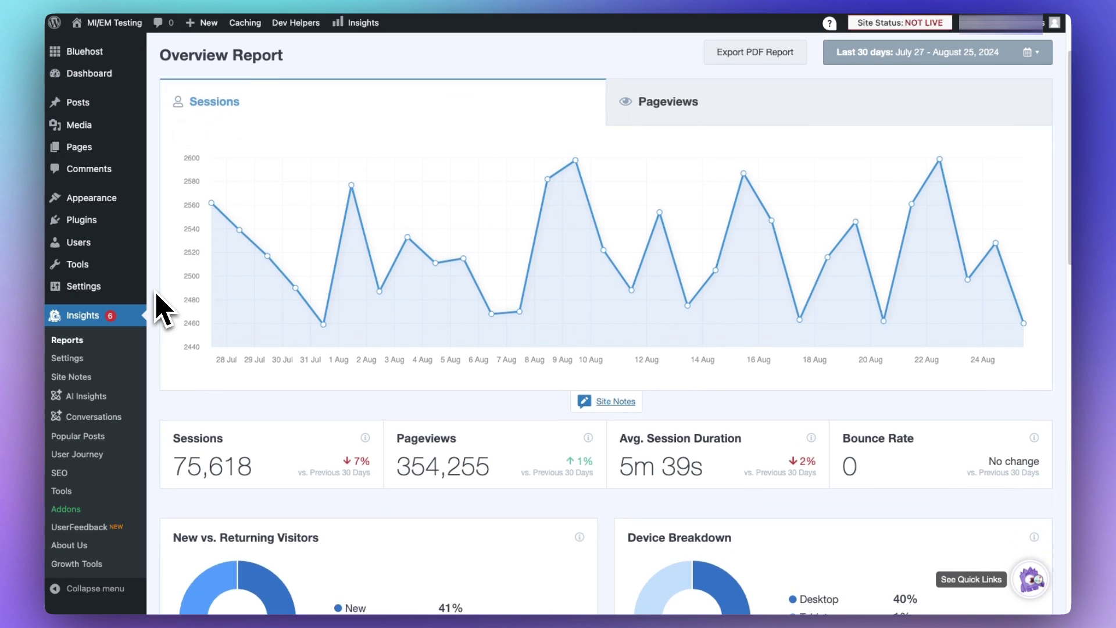
pyautogui.scroll(-4, 156, 296)
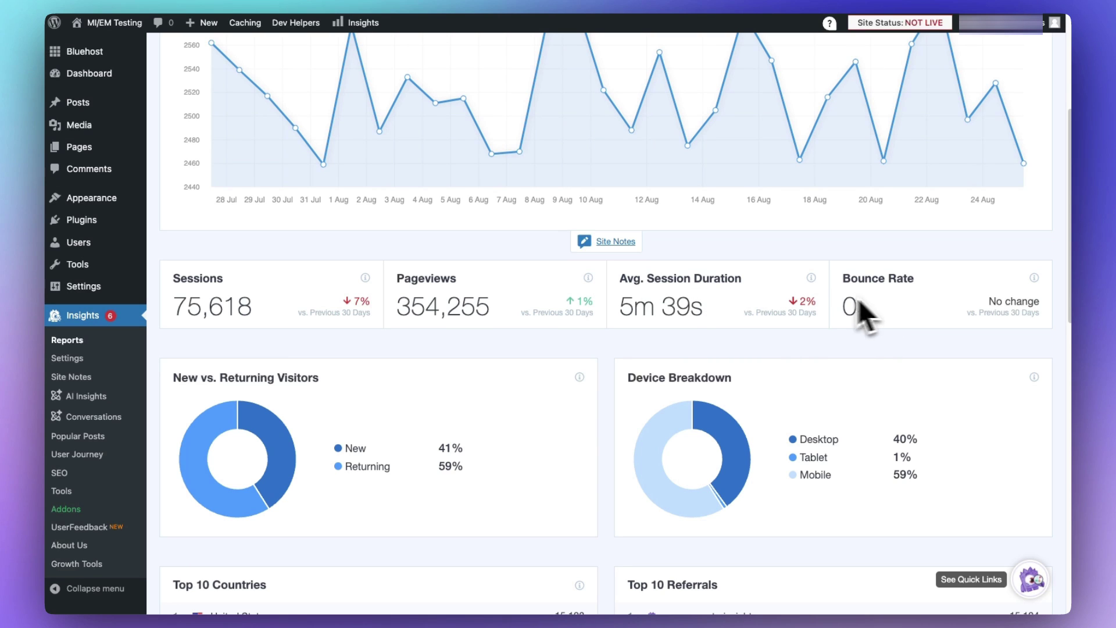
pyautogui.scroll(-5, 531, 316)
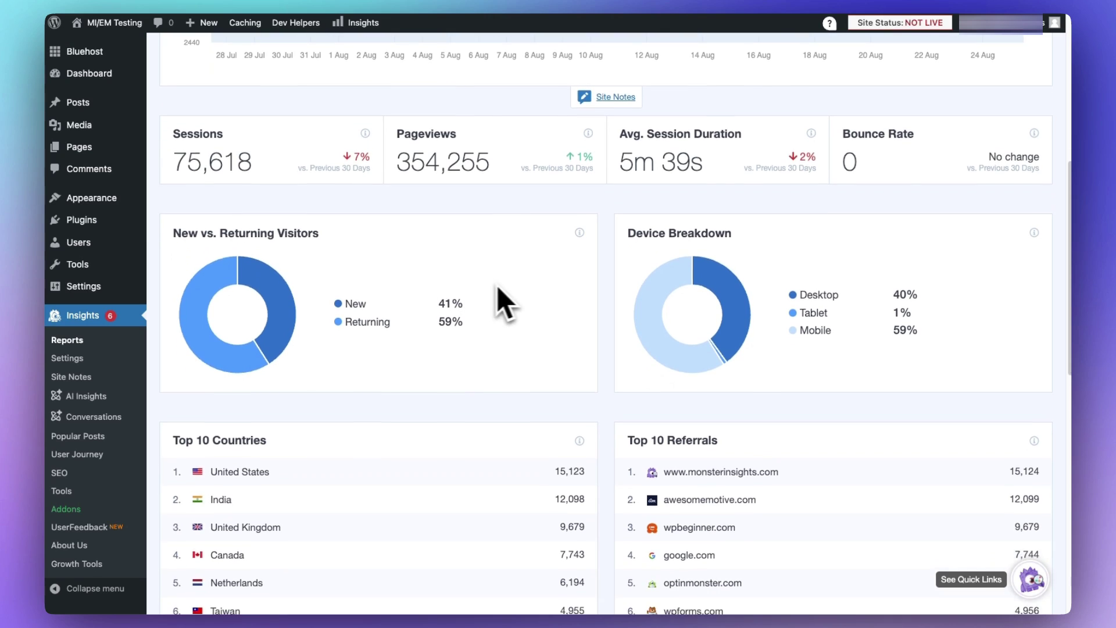
pyautogui.scroll(-2, 465, 284)
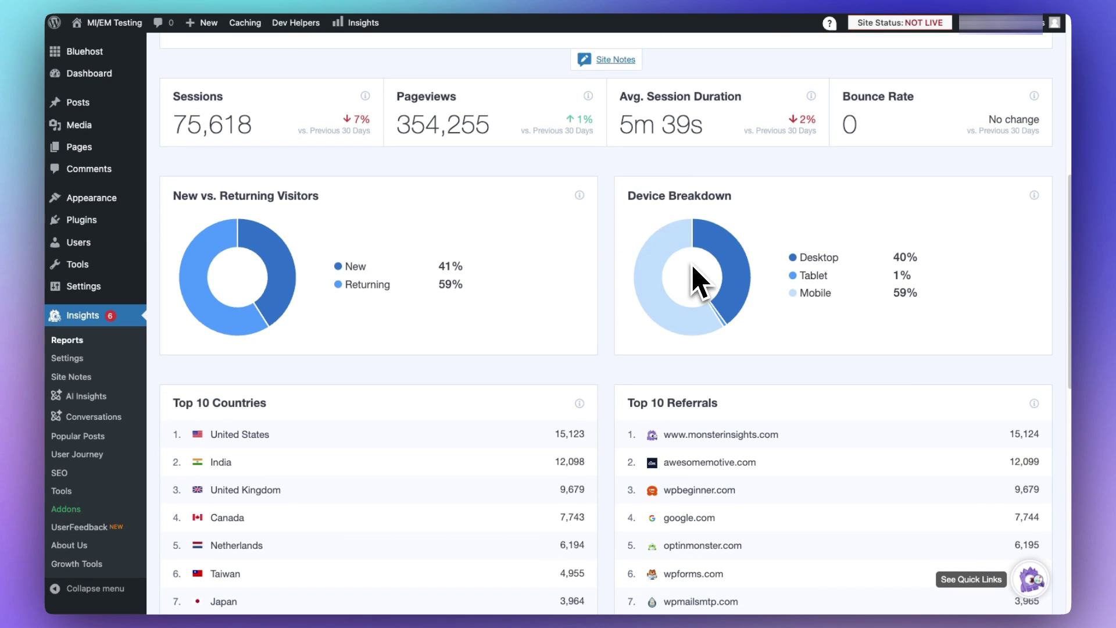
pyautogui.scroll(-5, 695, 277)
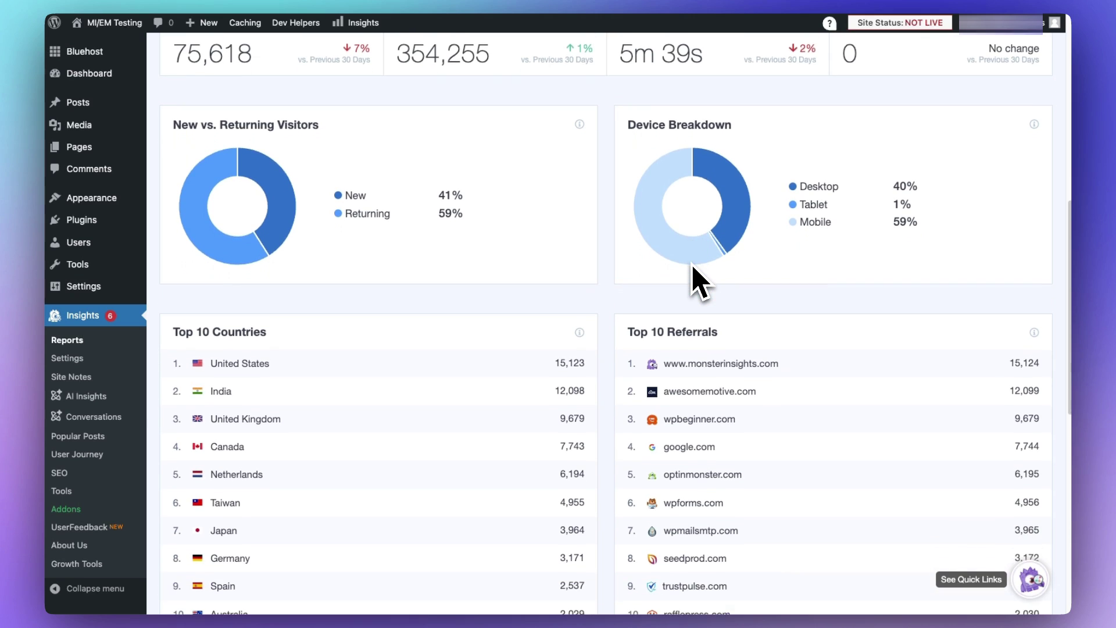
pyautogui.scroll(-1, 644, 273)
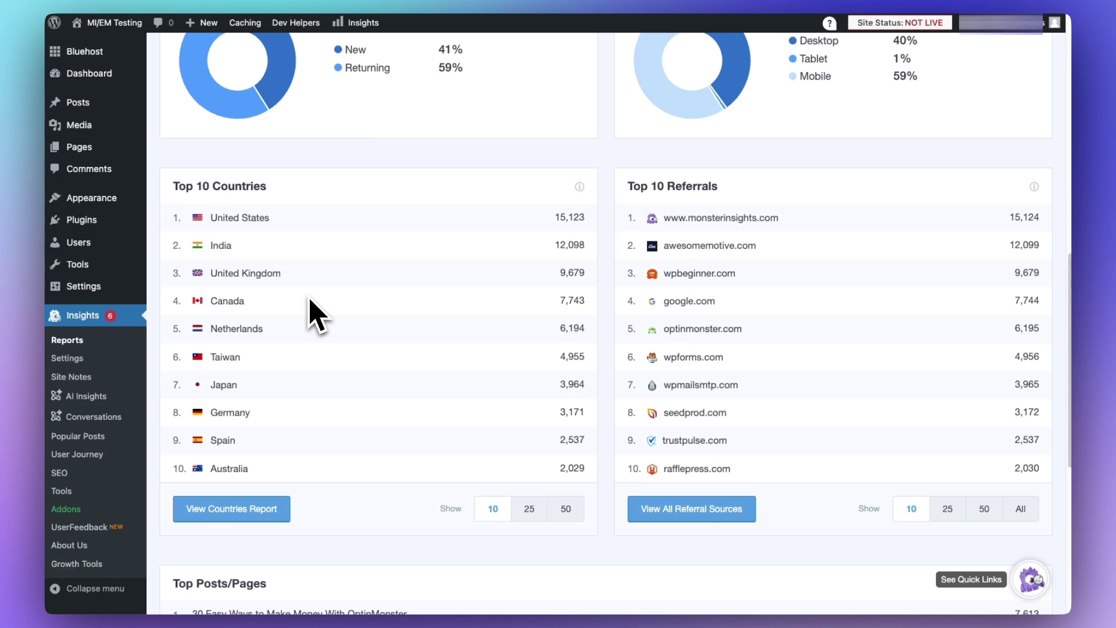
pyautogui.scroll(-3, 309, 299)
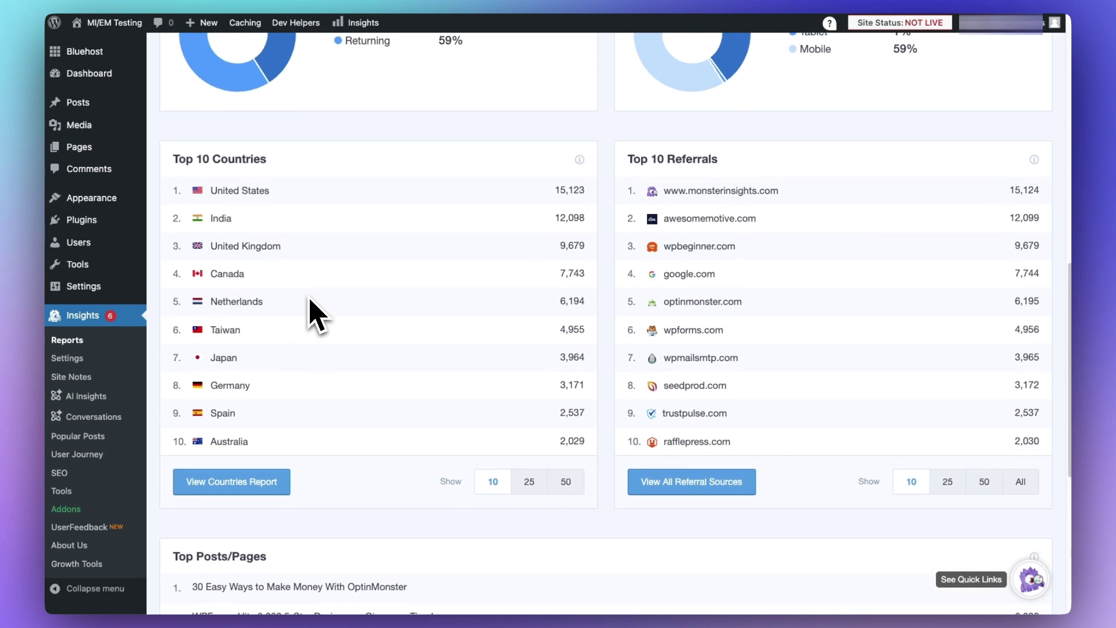
pyautogui.scroll(-3, 310, 300)
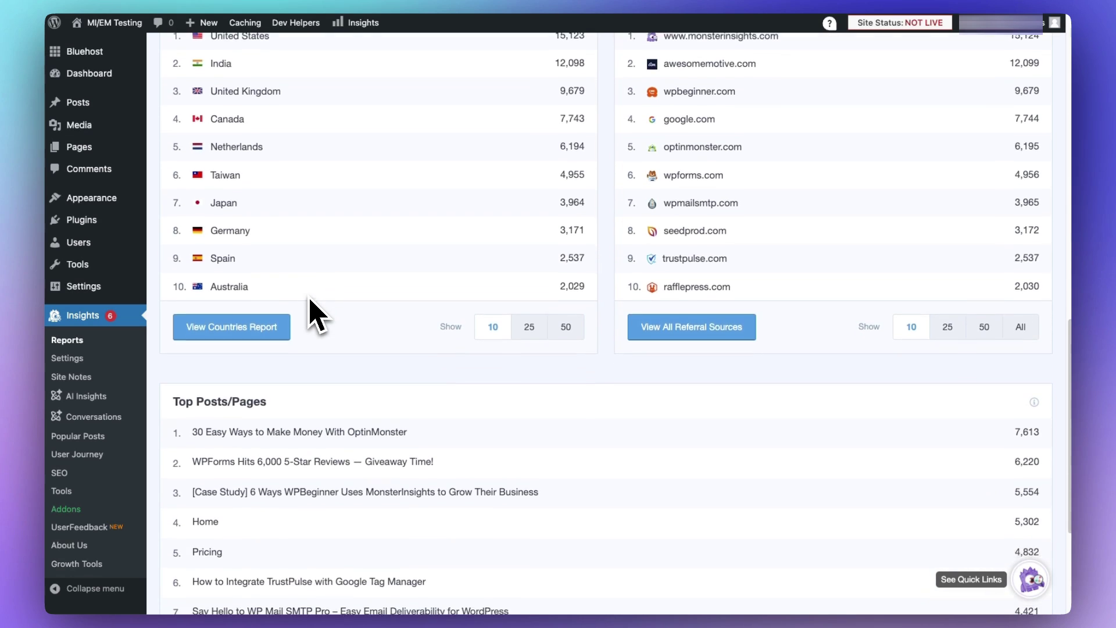
pyautogui.scroll(-2, 309, 326)
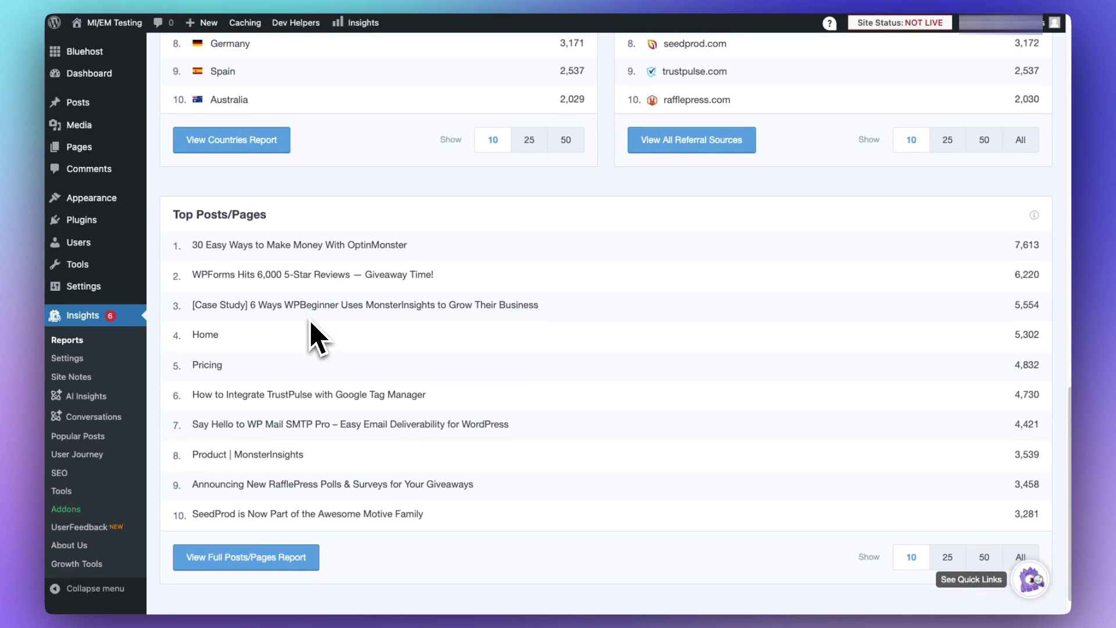
pyautogui.scroll(10, 311, 323)
pyautogui.scroll(8, 314, 336)
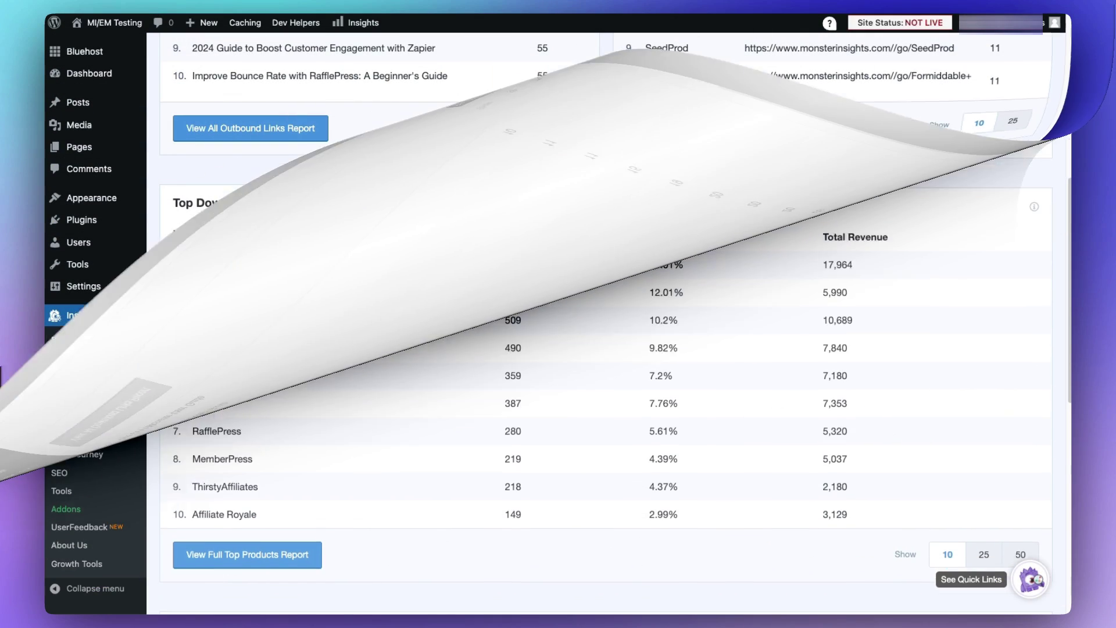
# Step: Scroll down to the Top Conversion Sources table
pyautogui.scroll(-6, 166, 273)
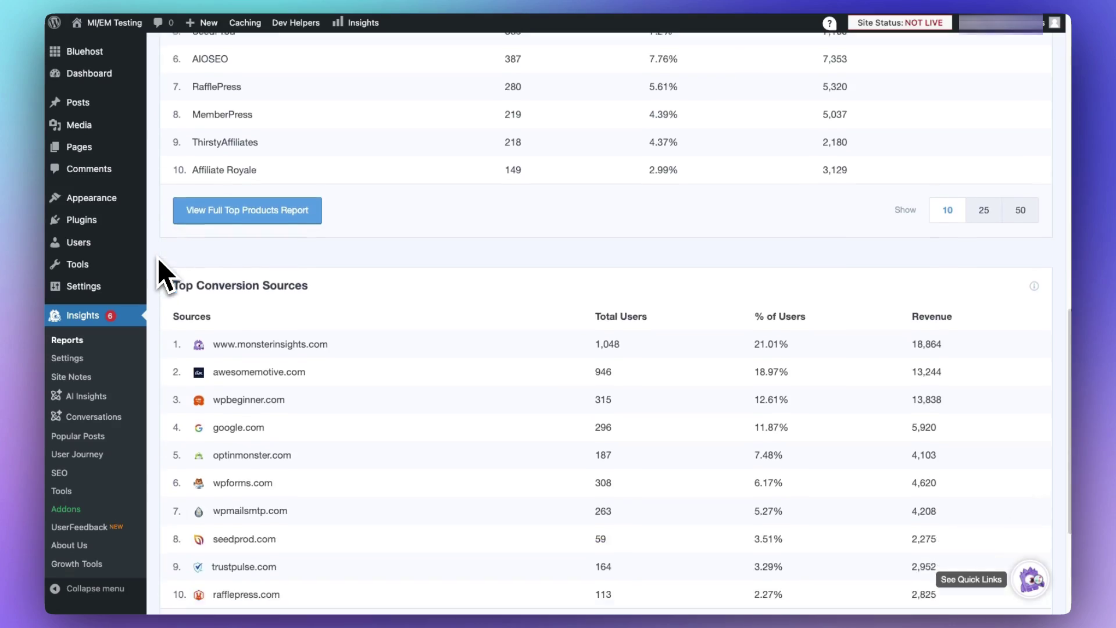
pyautogui.scroll(-2, 158, 265)
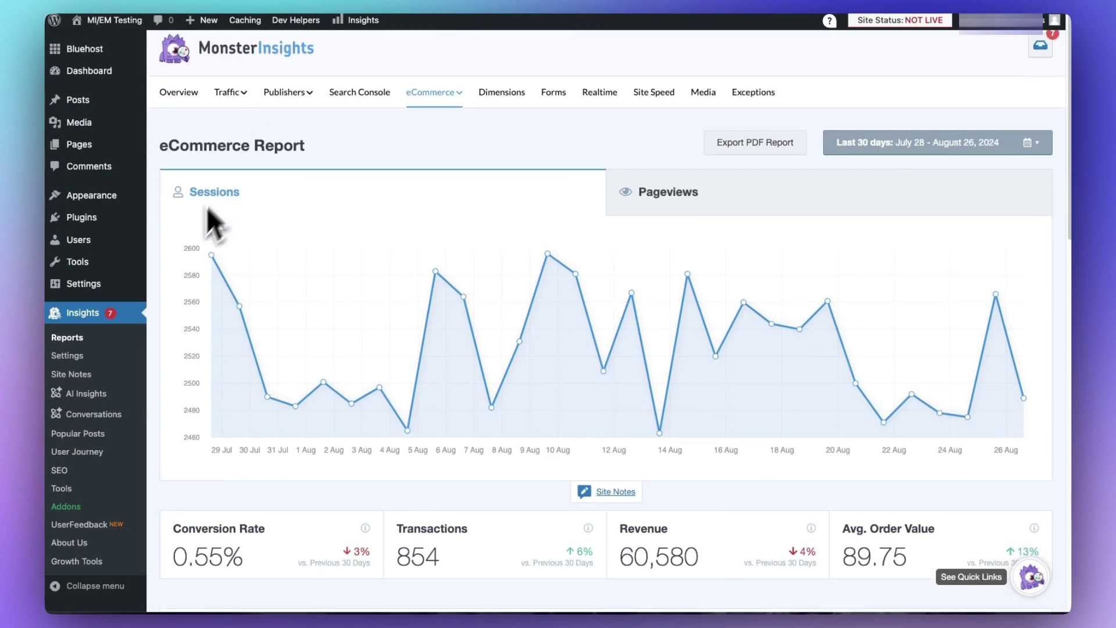
pyautogui.scroll(-3, 169, 311)
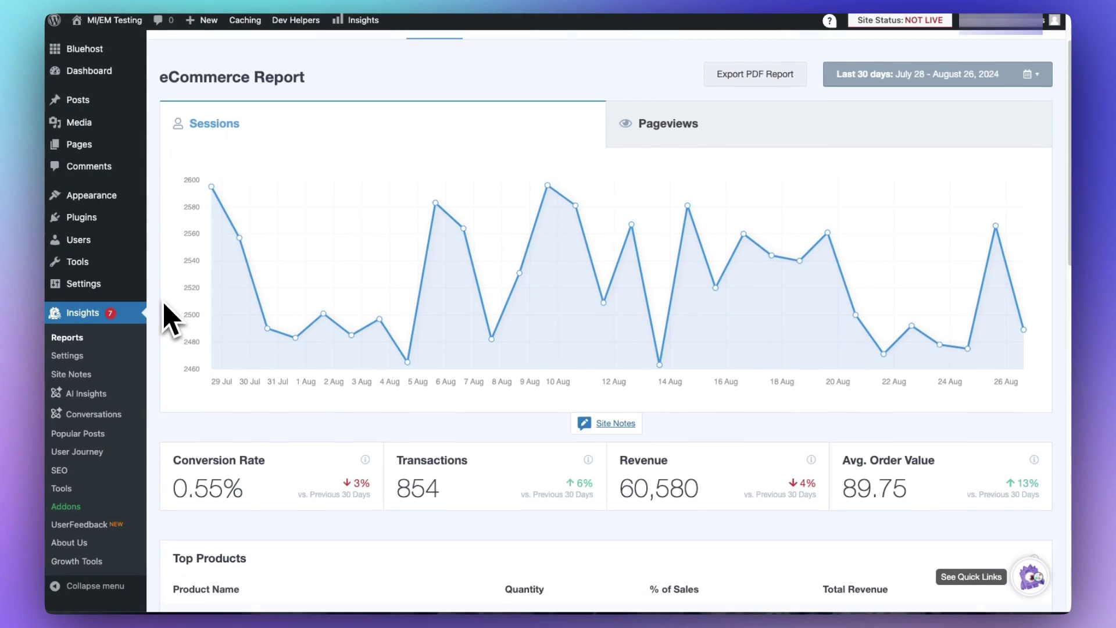
pyautogui.scroll(-5, 169, 337)
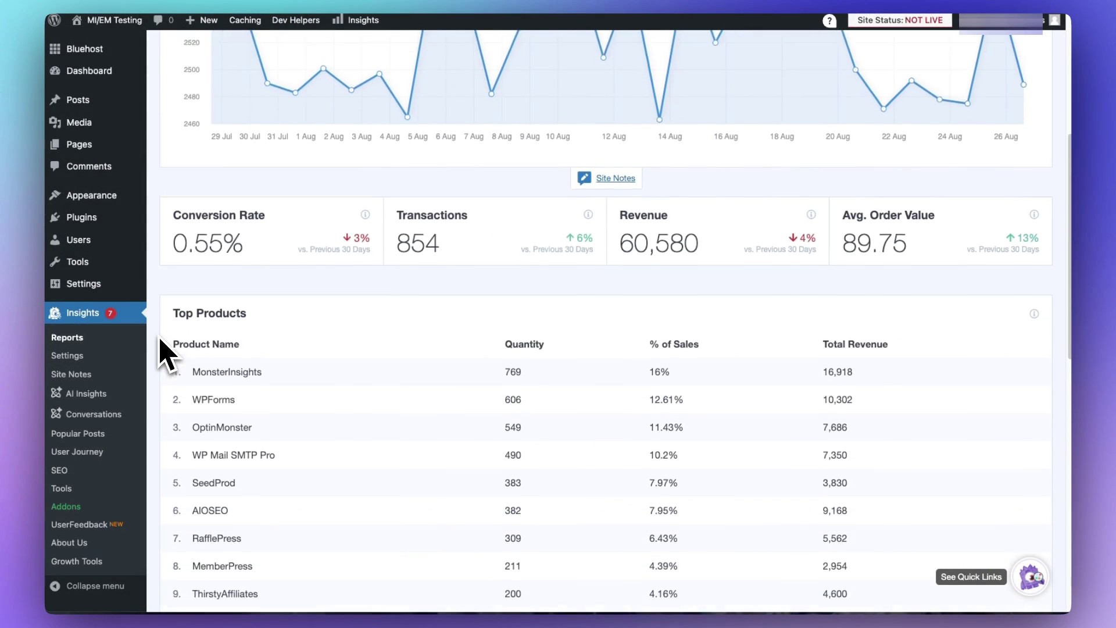
pyautogui.scroll(-5, 167, 355)
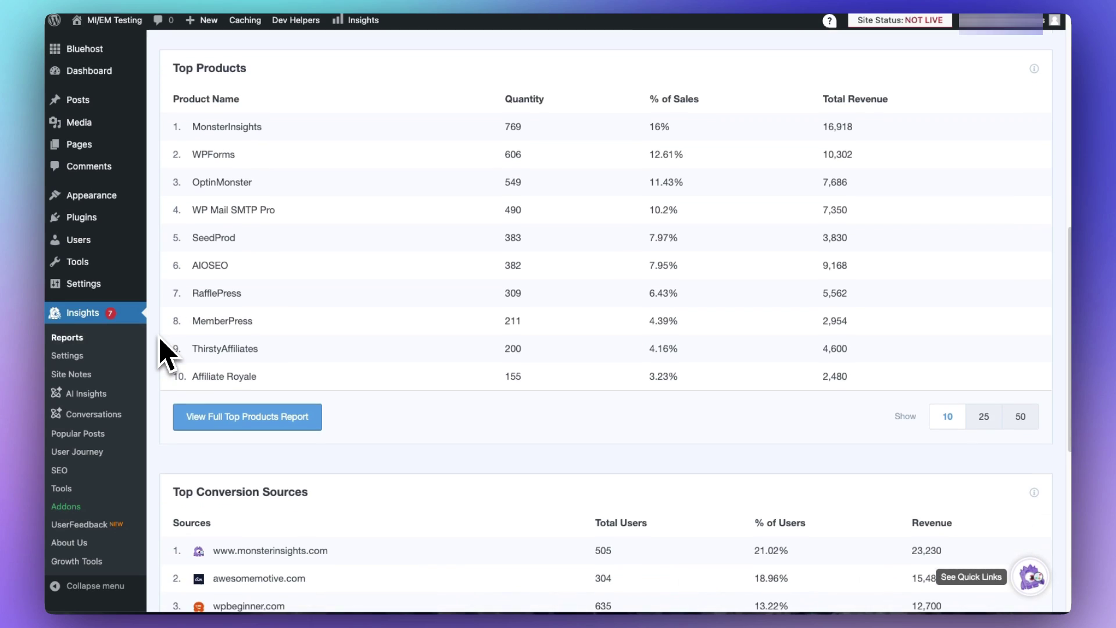
pyautogui.scroll(-5, 167, 355)
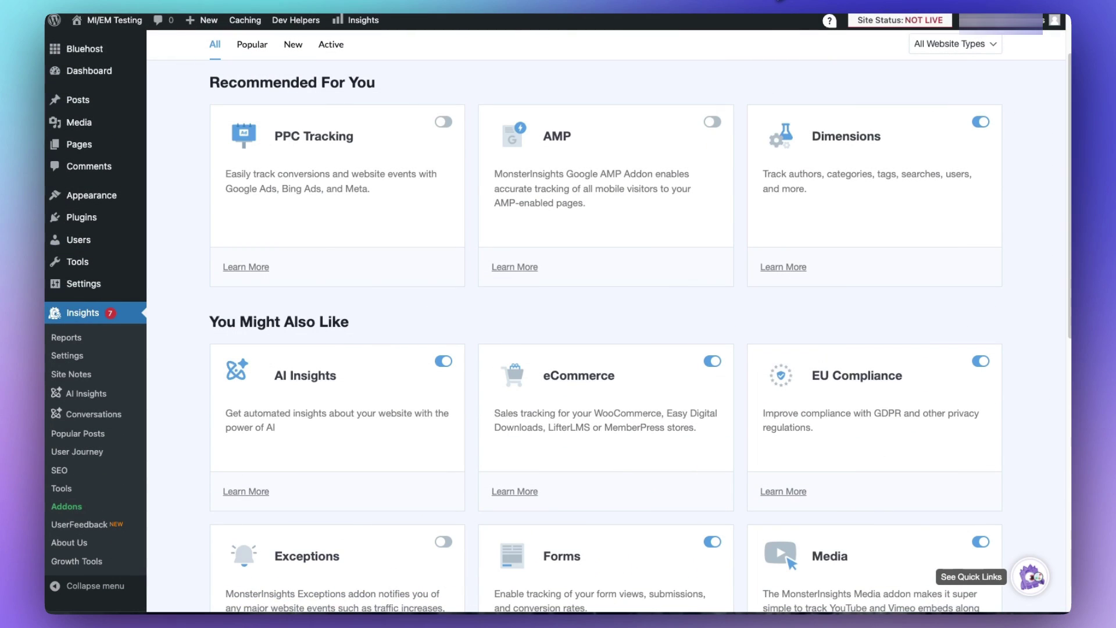
# Step: Open the EU Compliance Engagement settings and review its privacy, link attribution and scroll tracking options
pyautogui.scroll(-3, 843, 180)
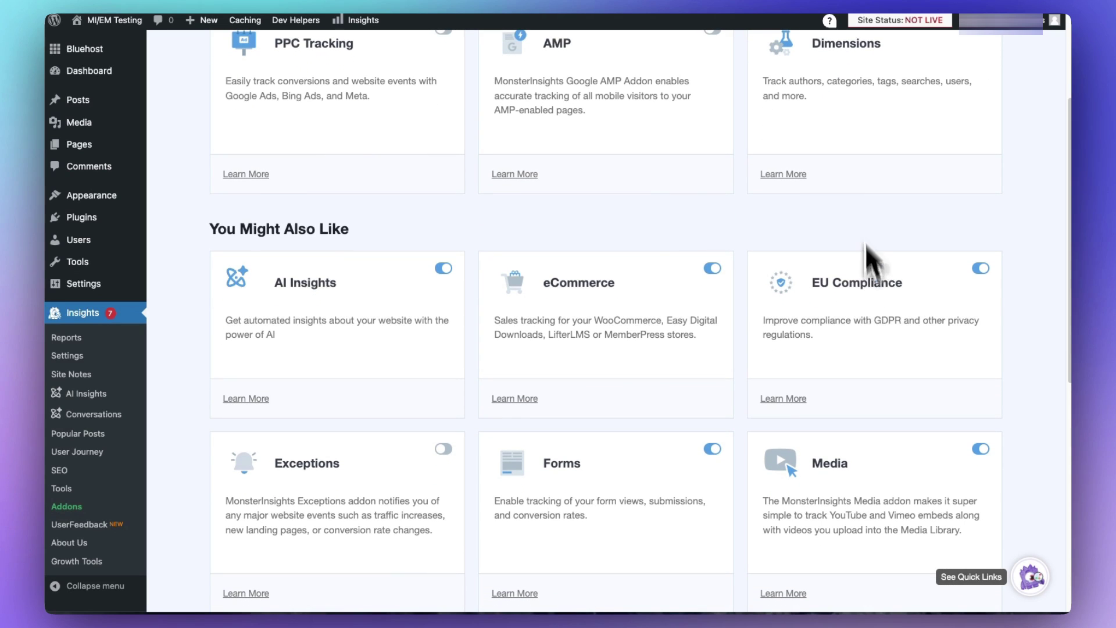
pyautogui.click(907, 1)
pyautogui.scroll(-3, 269, 231)
pyautogui.scroll(-3, 269, 231)
pyautogui.scroll(-3, 269, 231)
pyautogui.scroll(-3, 269, 231)
pyautogui.scroll(-3, 269, 232)
pyautogui.scroll(-3, 269, 232)
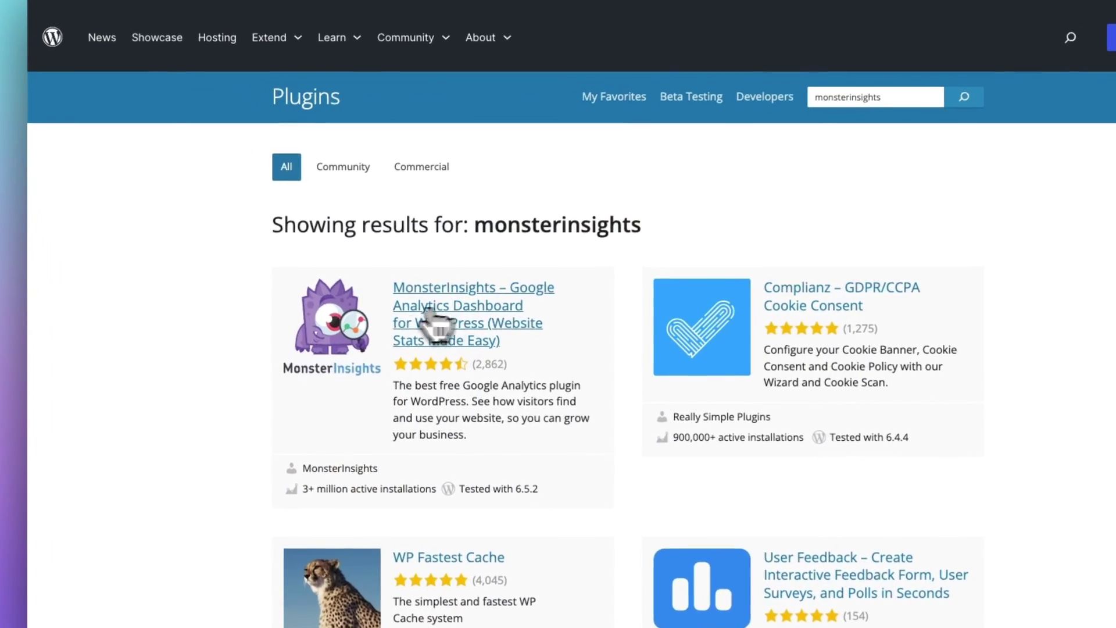
# Step: Open the MonsterInsights plugin details and scroll to its Agency, Pro and Plus pricing plans
pyautogui.click(402, 306)
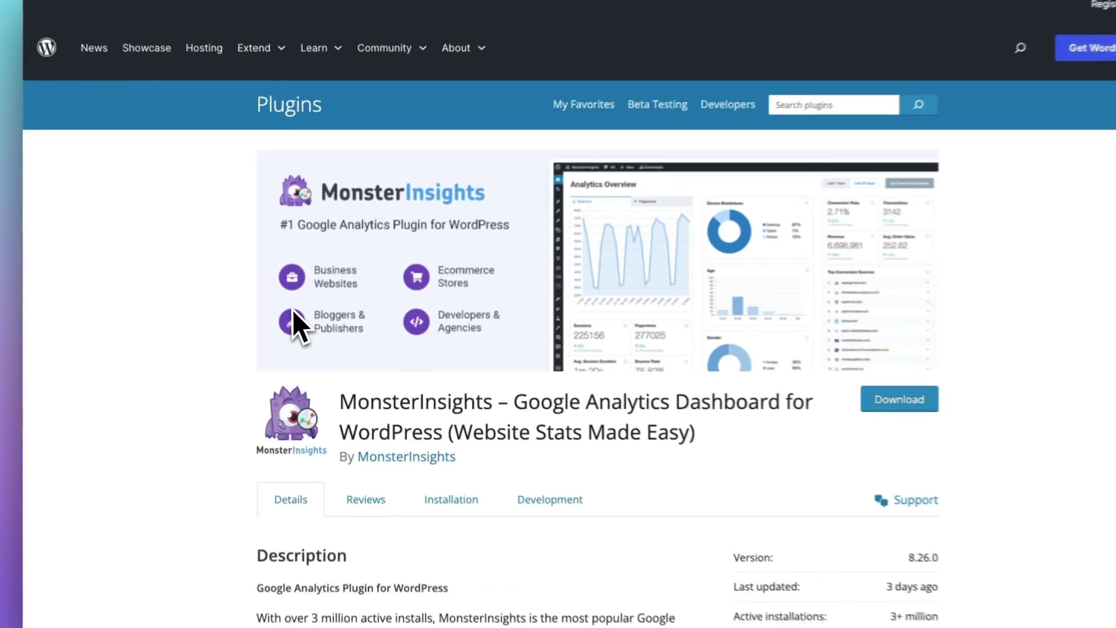
pyautogui.scroll(-2, 192, 315)
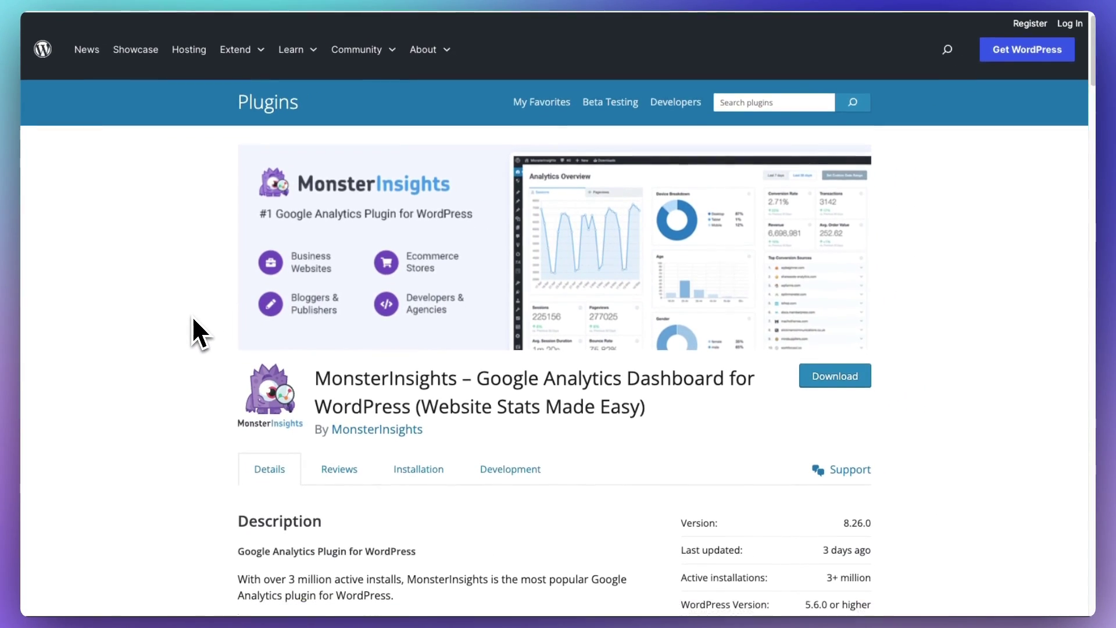
pyautogui.scroll(-3, 194, 319)
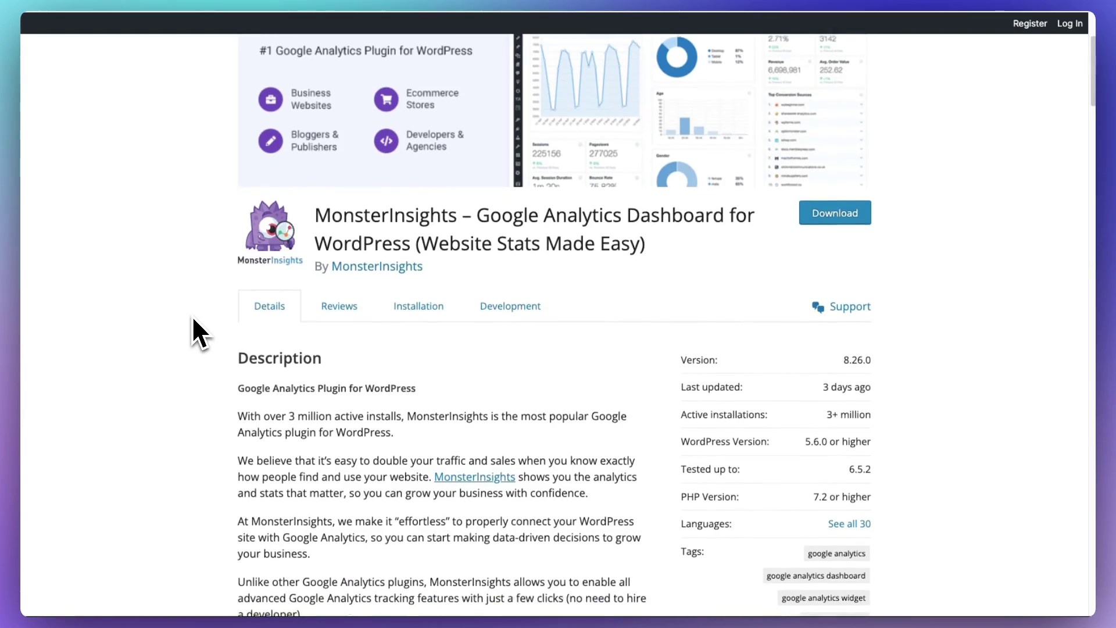
pyautogui.scroll(-3, 193, 318)
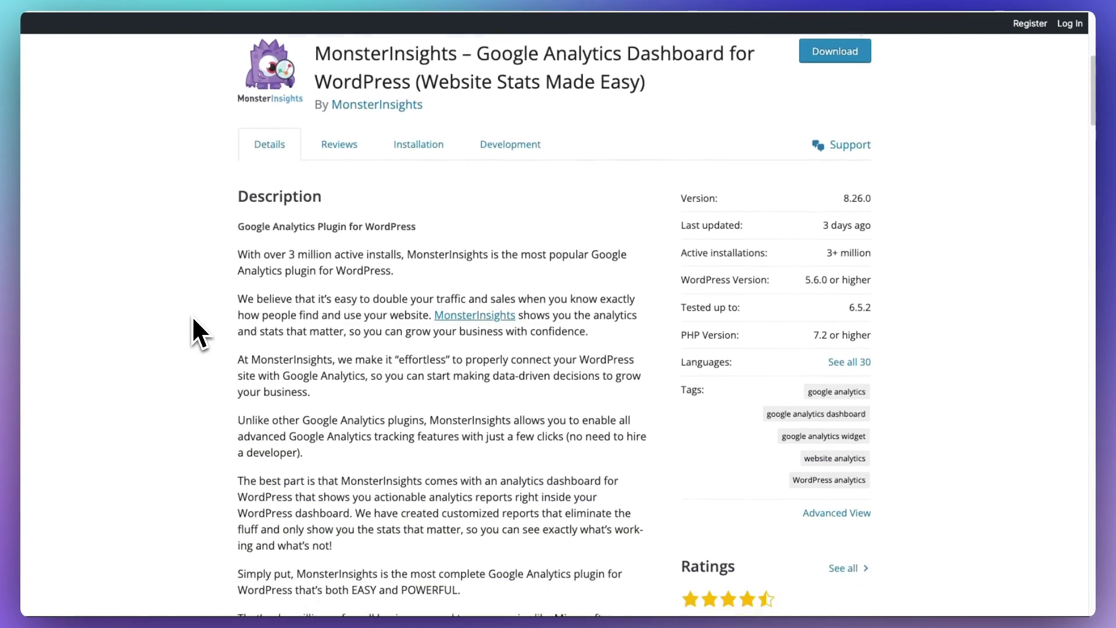
pyautogui.scroll(-3, 192, 315)
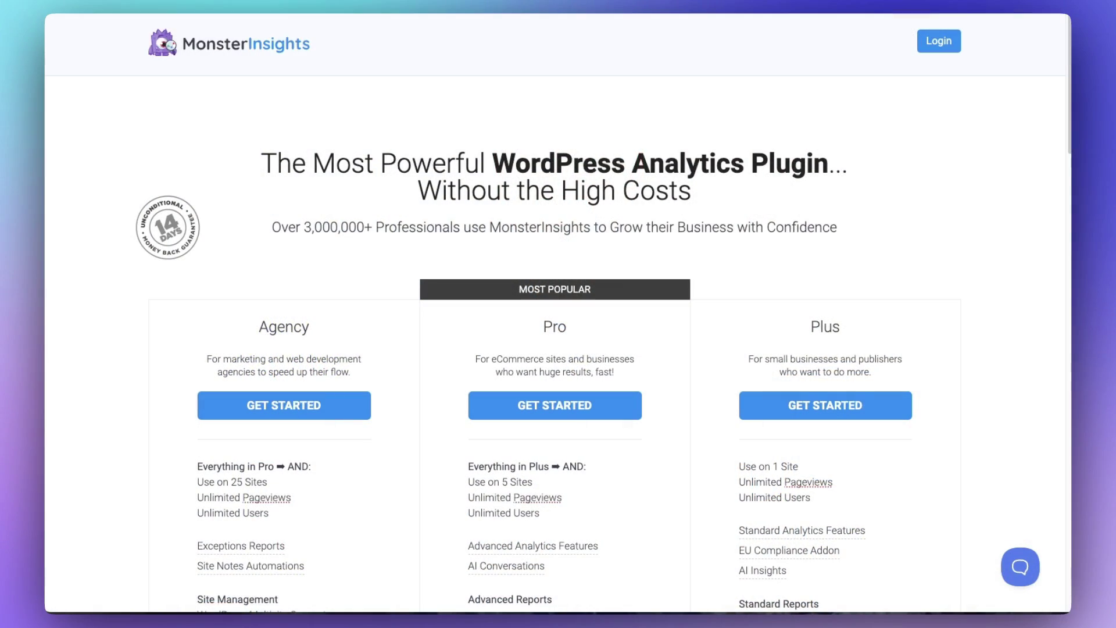
pyautogui.scroll(-3, 554, 314)
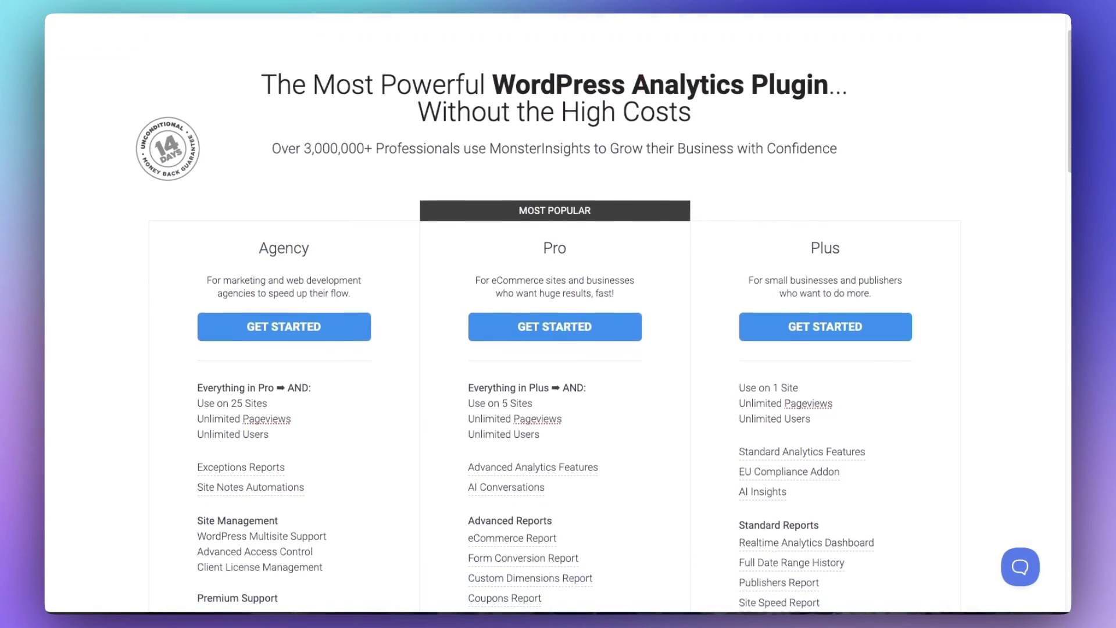